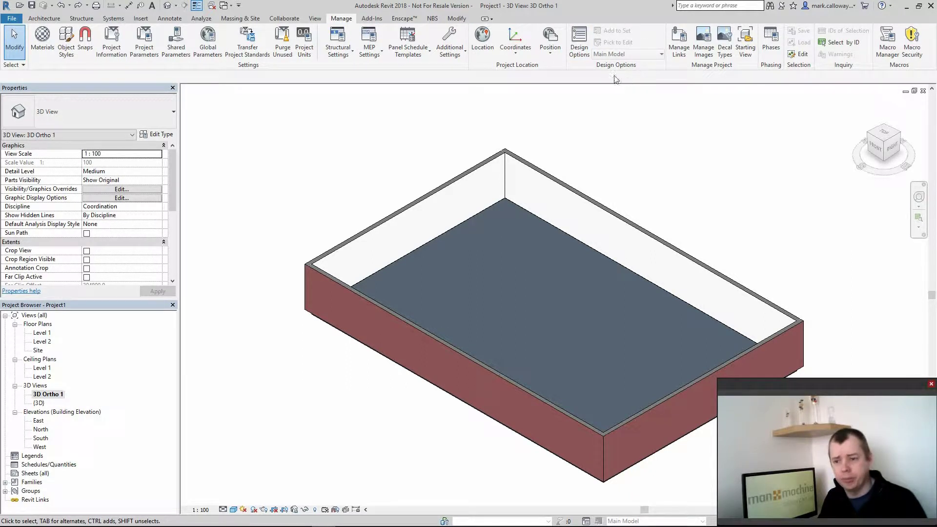
Create a new design option set and rename it 'Classrooms'.
click(579, 56)
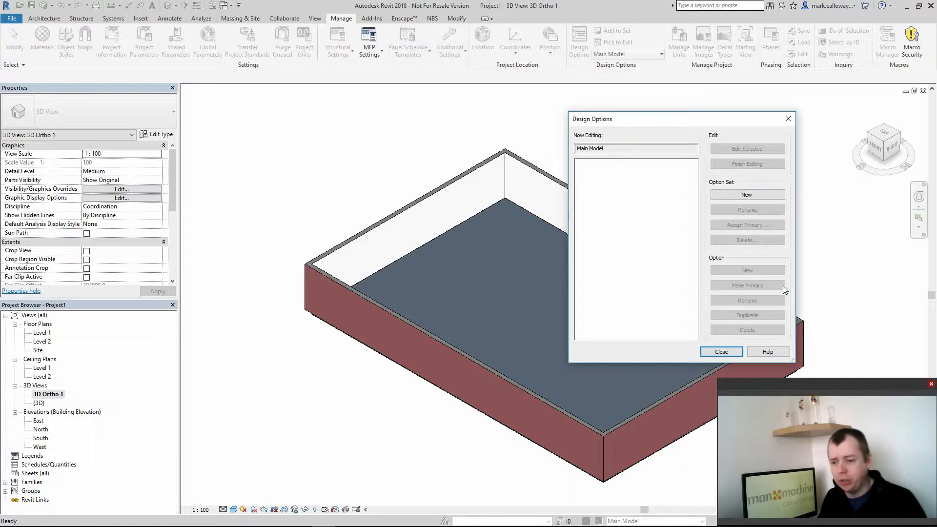
click(730, 195)
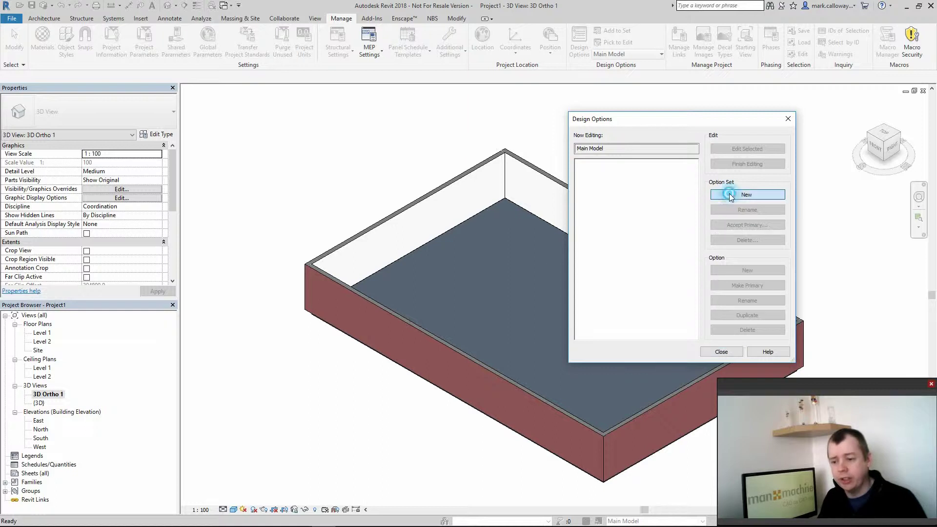
click(603, 163)
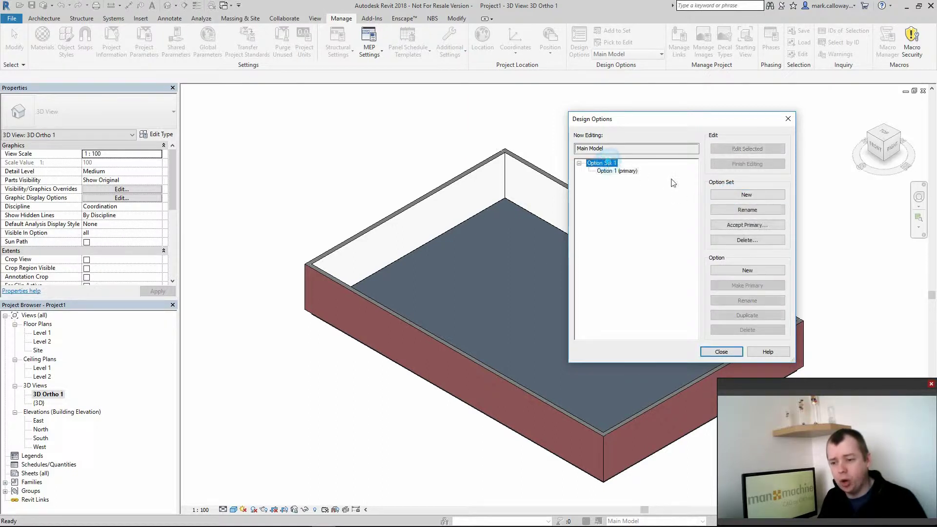
click(761, 210)
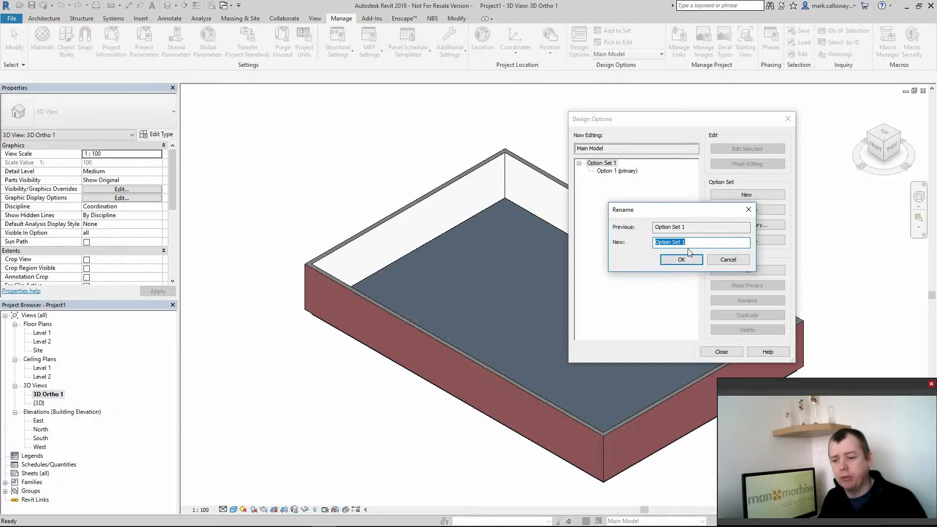
text(Class)
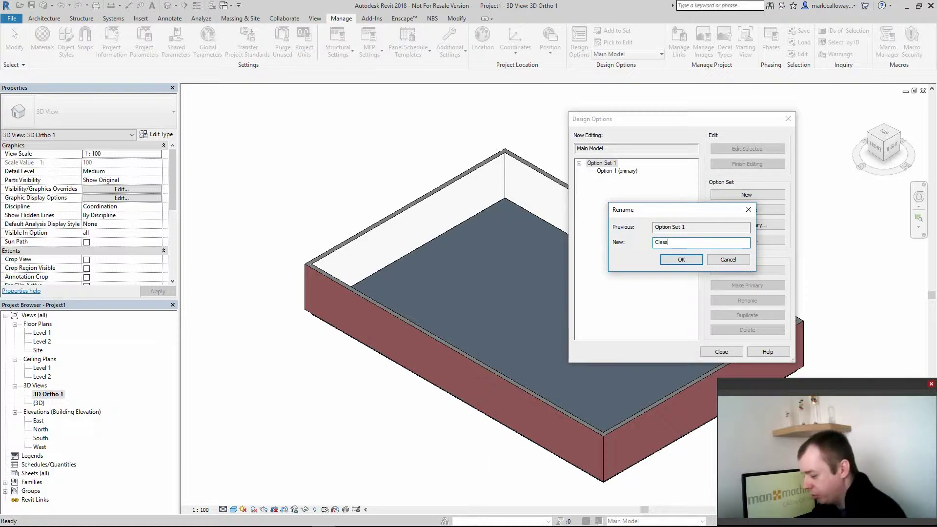
text(rooms)
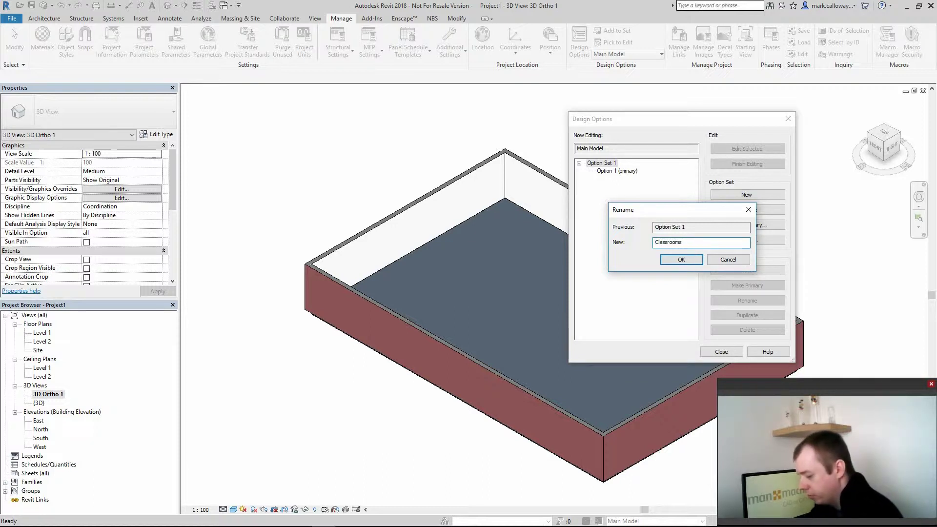
click(681, 260)
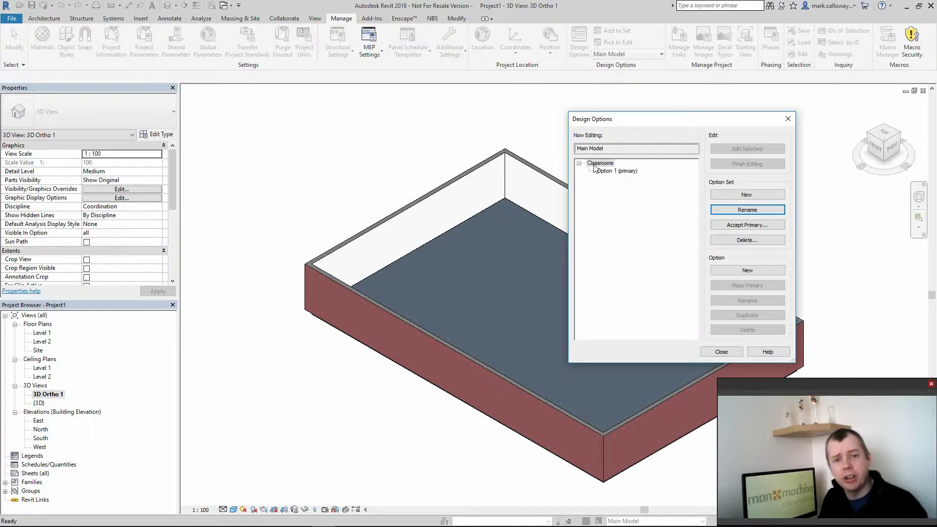
Add Option 2 and Option 3 alongside Option 1 in the Classrooms set.
click(626, 171)
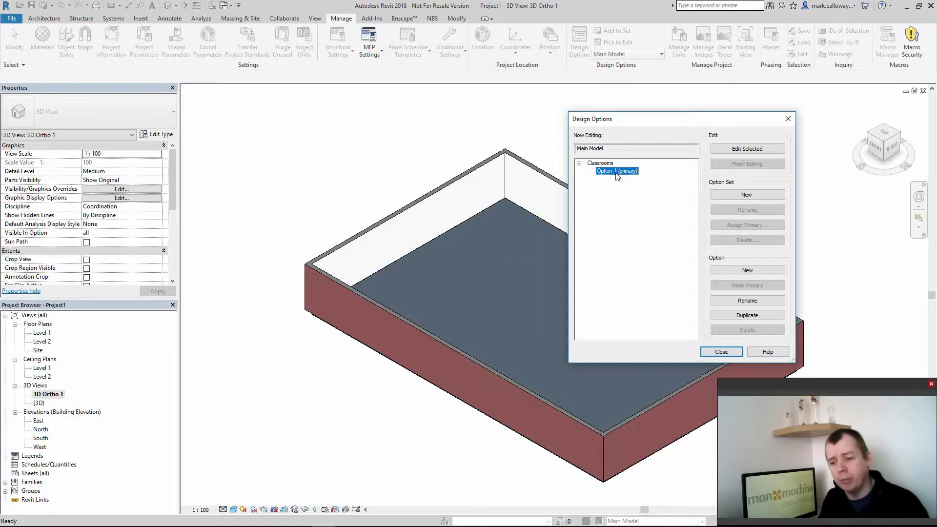
click(747, 270)
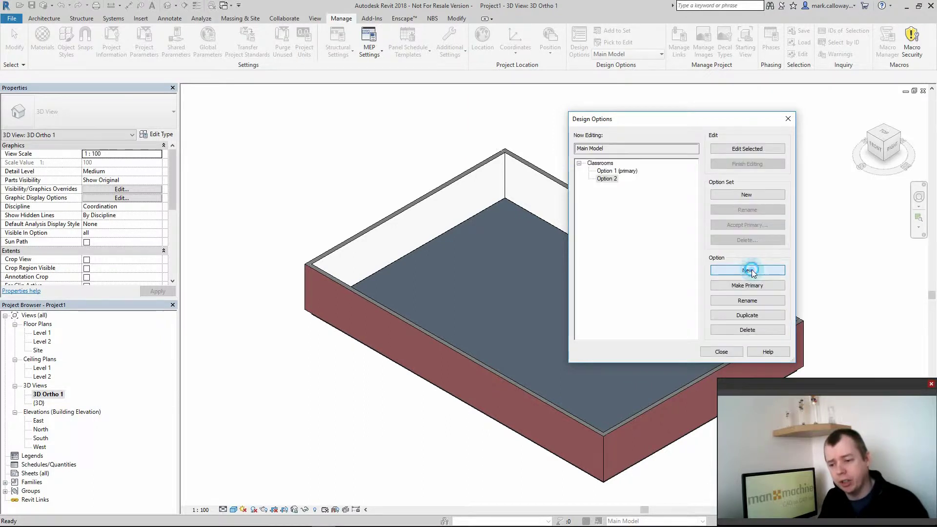
click(747, 270)
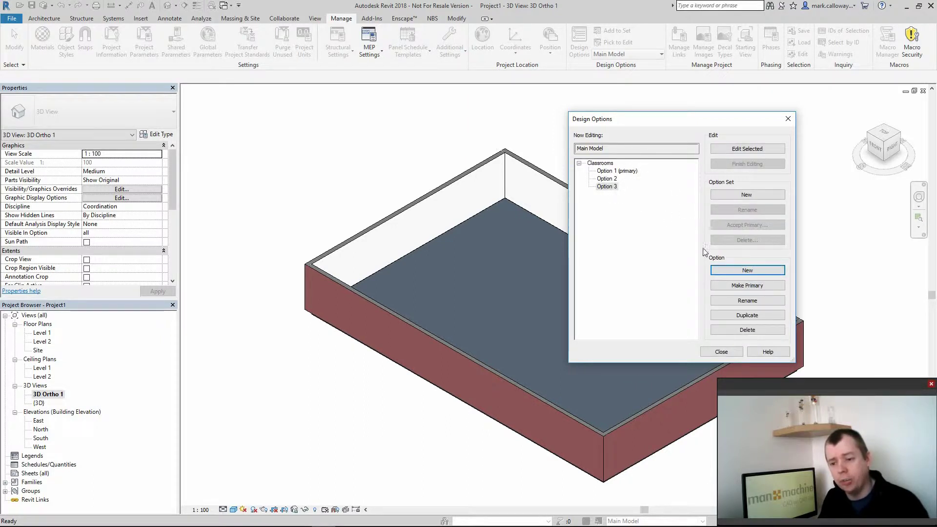
Close Design Options and set Option 1 (primary) as the option being edited.
click(728, 353)
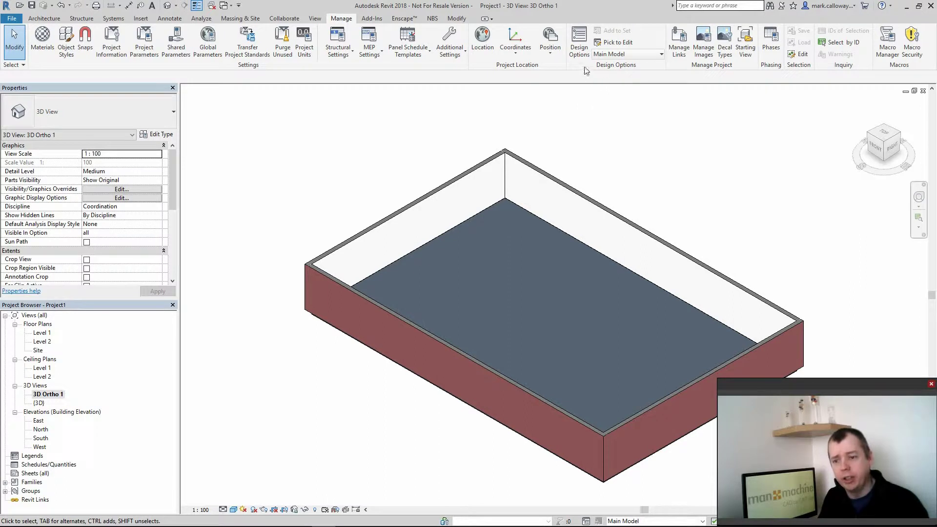
click(648, 54)
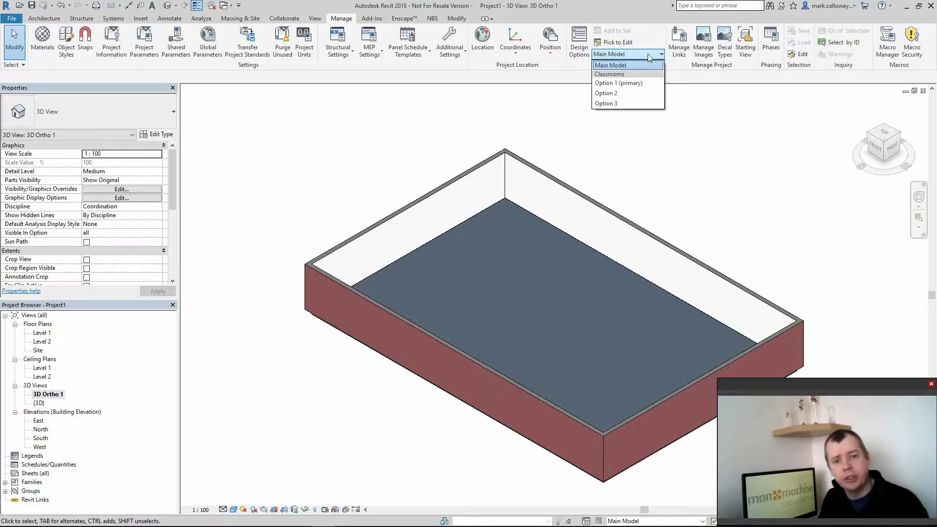
click(651, 82)
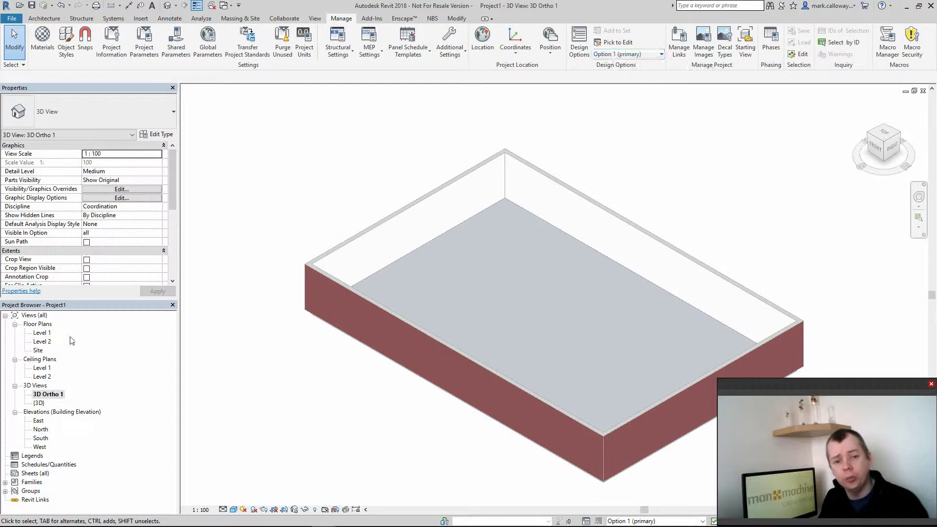
On Level 1, draw a Generic - 150mm wall between the top and bottom walls' midpoints.
double_click(43, 334)
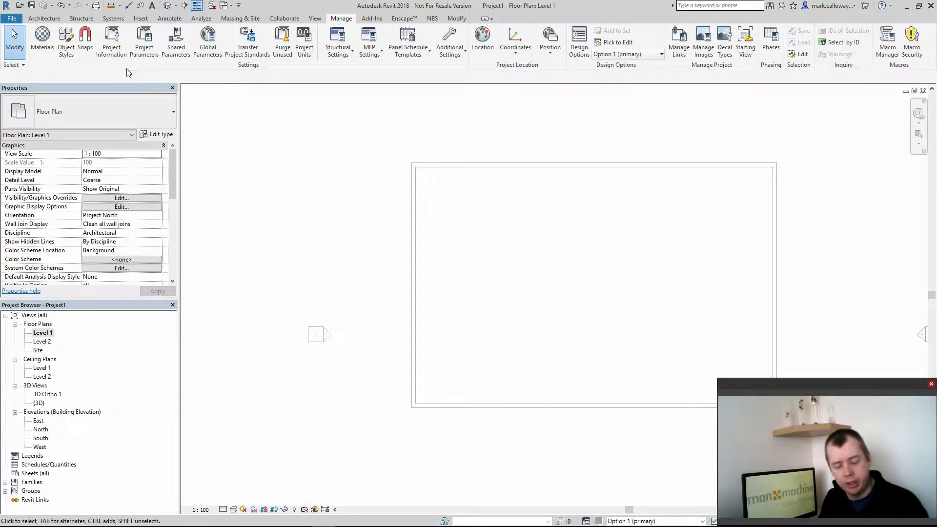
click(51, 20)
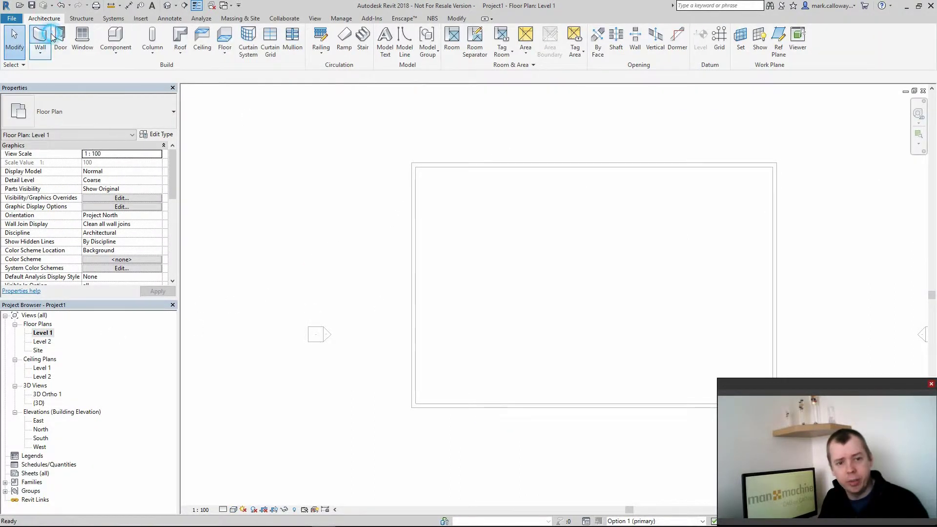
click(42, 39)
click(103, 117)
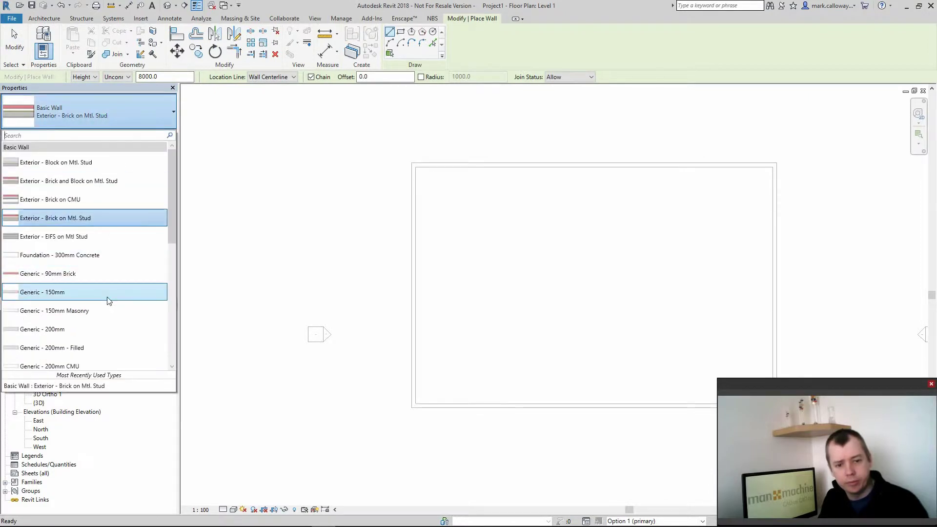
click(109, 292)
click(594, 165)
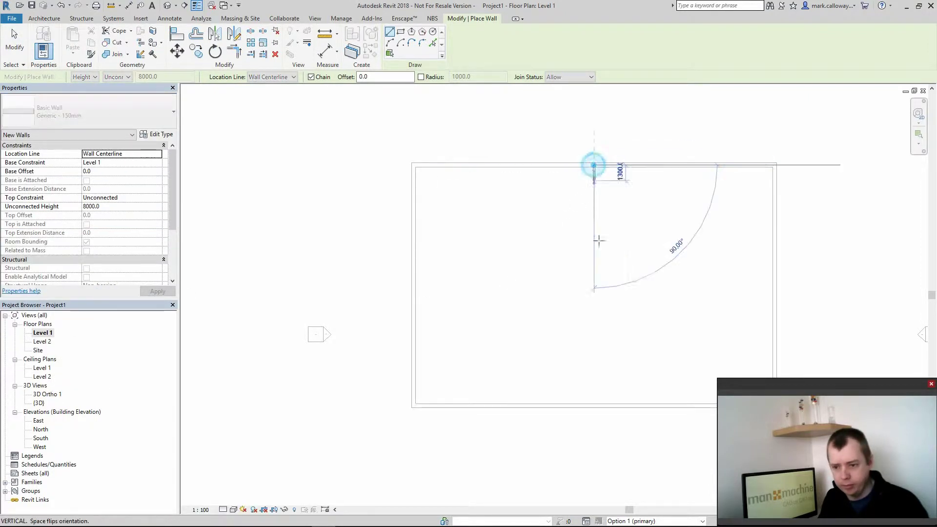
click(593, 404)
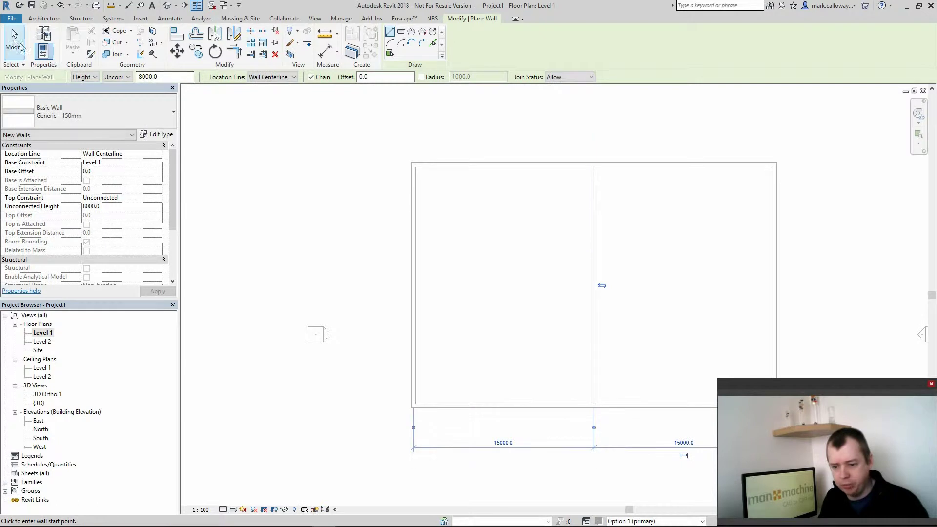
click(14, 41)
Place six desks in the left room, in three rows of two.
click(113, 47)
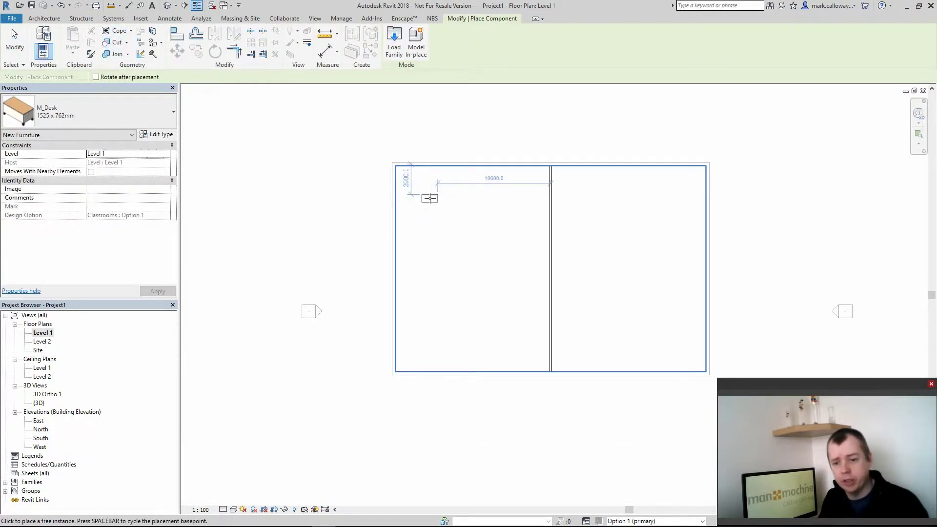
click(430, 198)
click(498, 199)
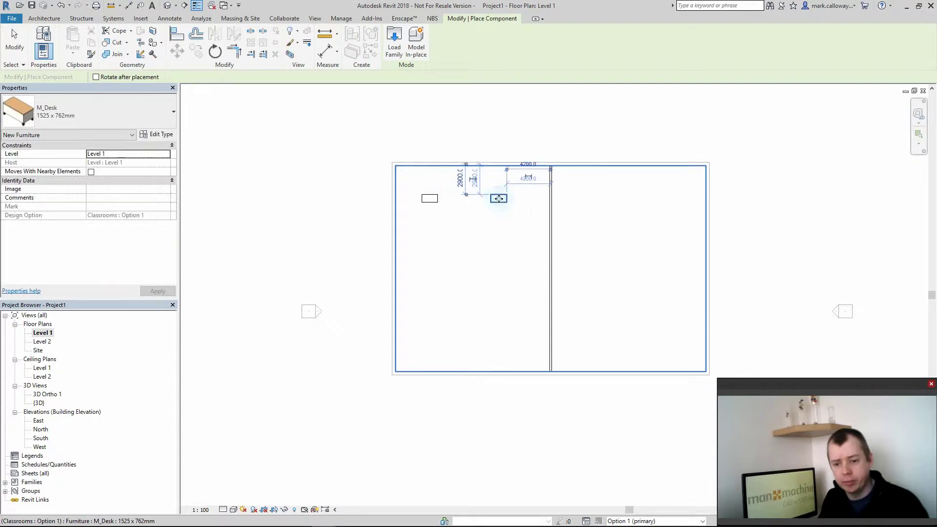
click(499, 270)
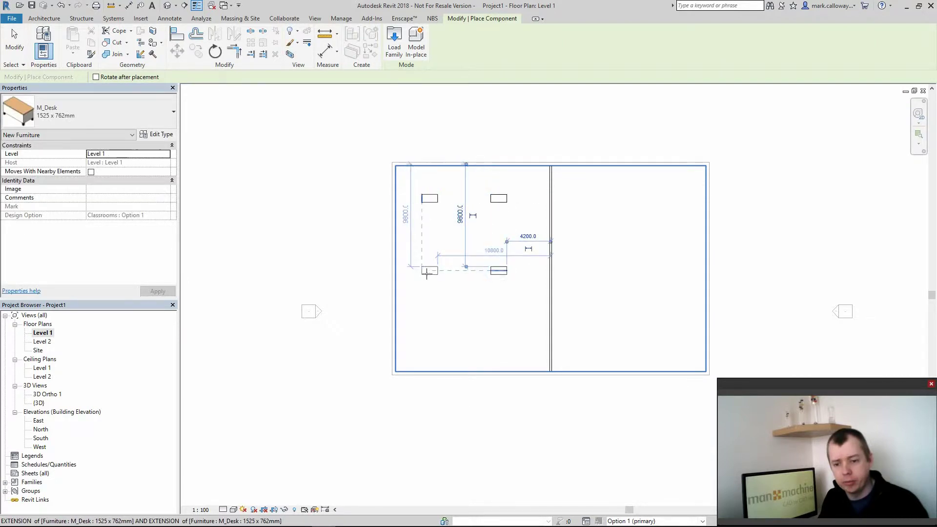
click(429, 270)
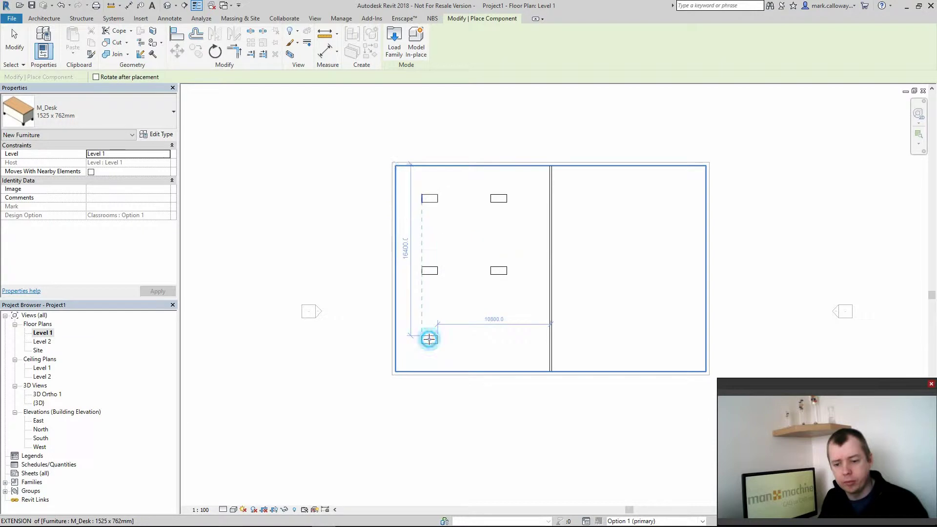
click(429, 339)
click(499, 339)
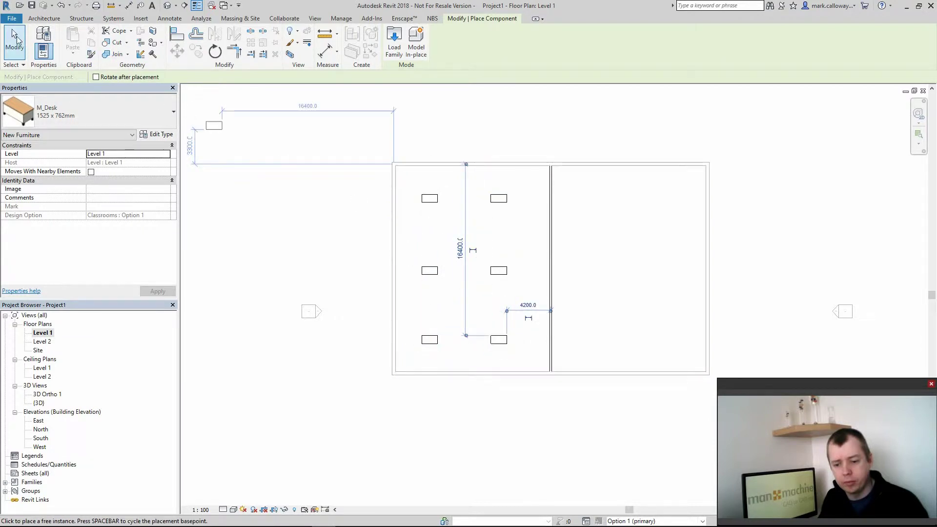
click(14, 41)
Mirror the six desks across the dividing wall into the right room.
click(533, 355)
drag(533, 354, 420, 182)
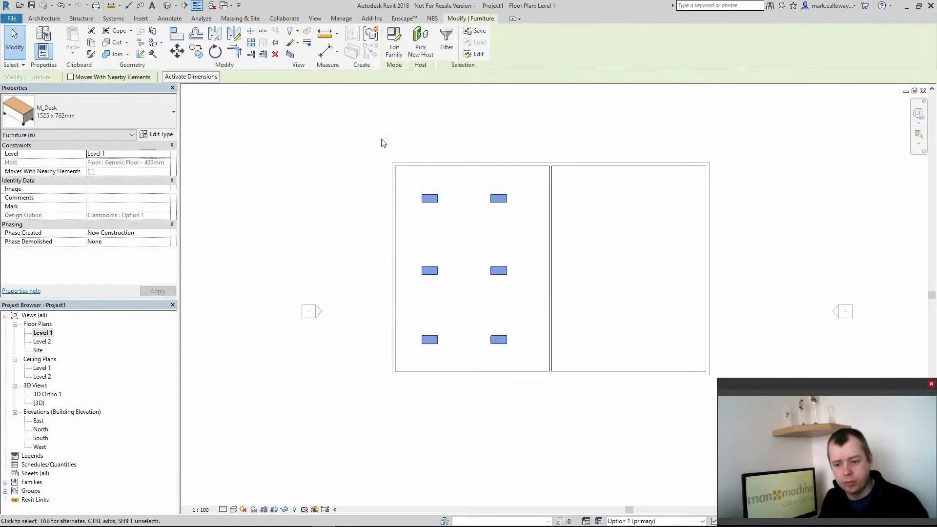
click(214, 35)
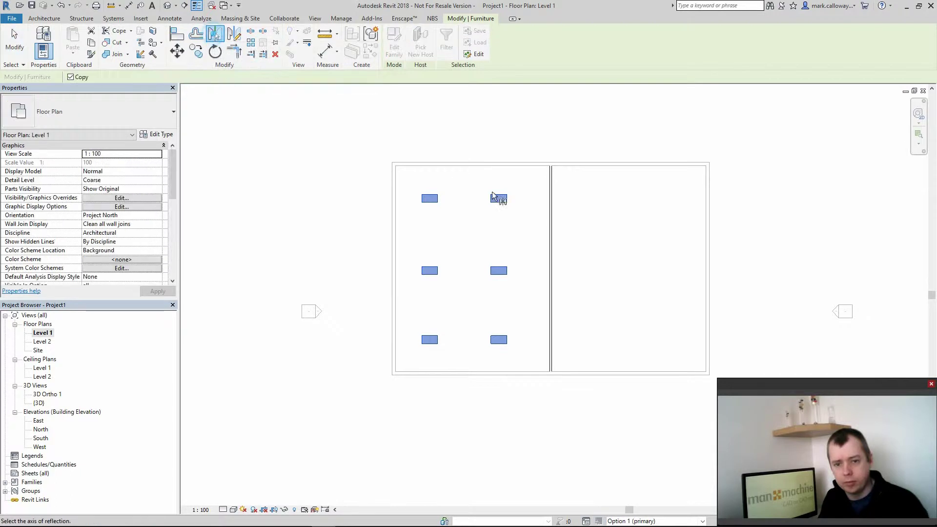
click(550, 234)
click(582, 222)
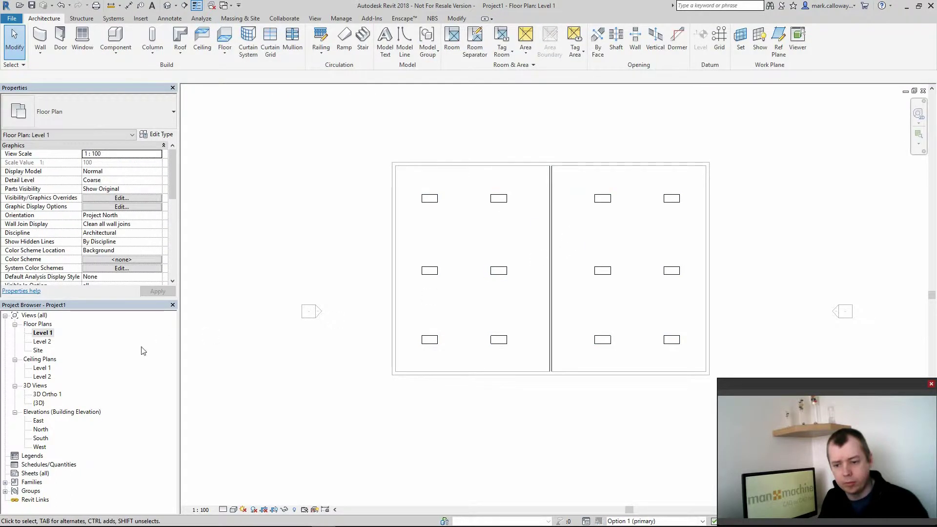
In 3D Ortho 1, set the dividing wall's Top Constraint to 'Up to level: Level 2'.
double_click(57, 395)
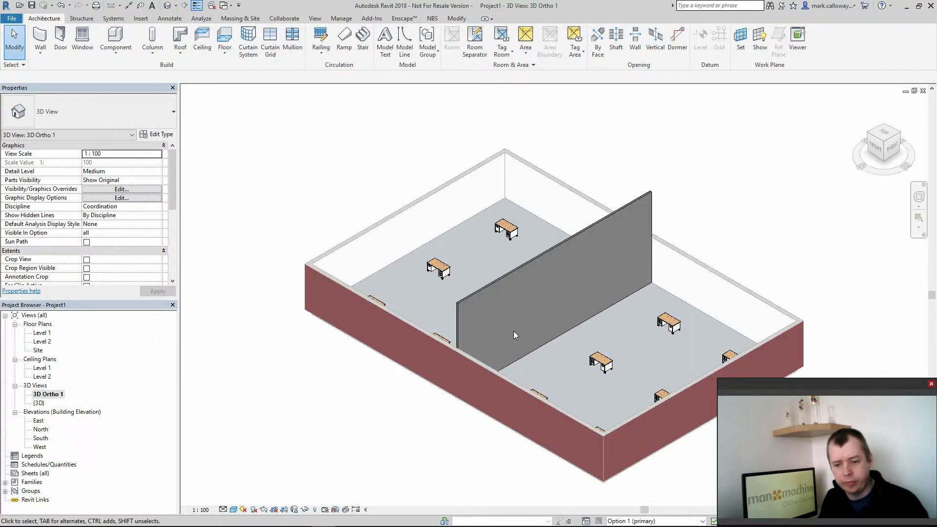
click(508, 276)
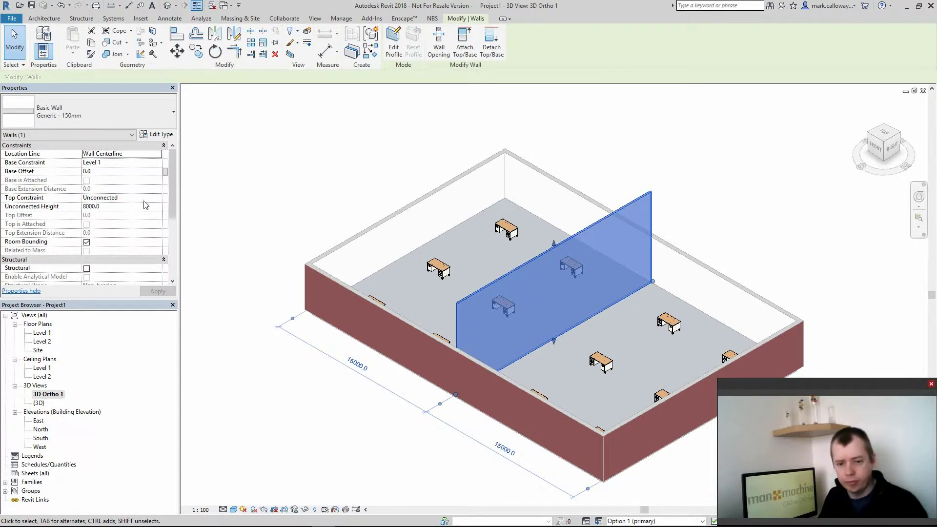
click(148, 197)
click(158, 197)
click(140, 220)
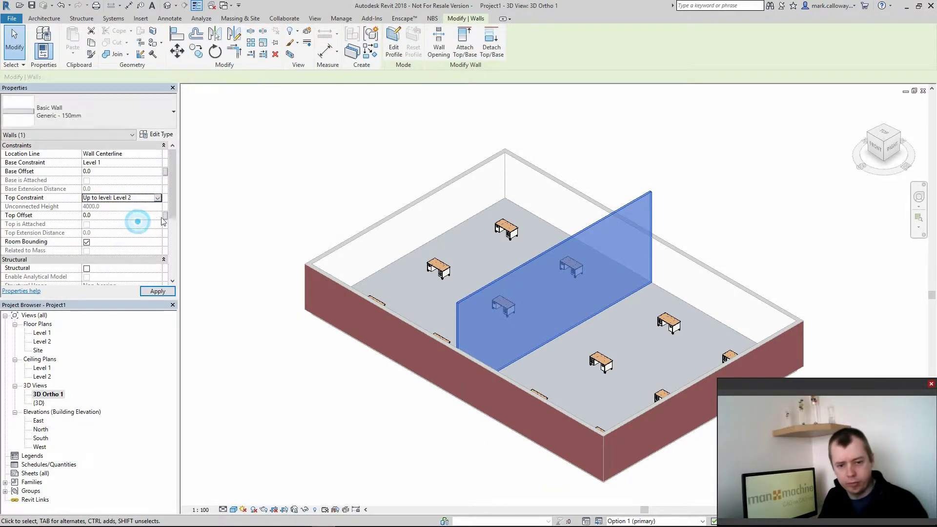
click(243, 192)
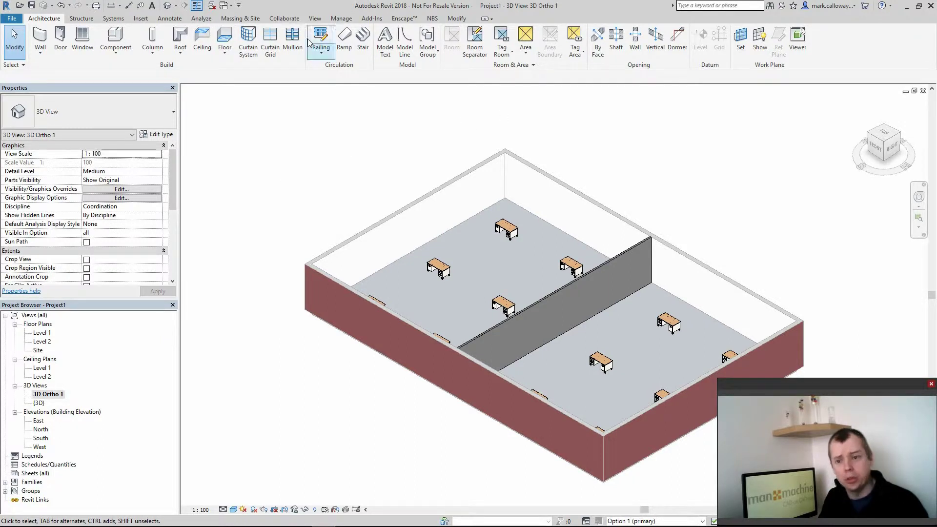
click(337, 19)
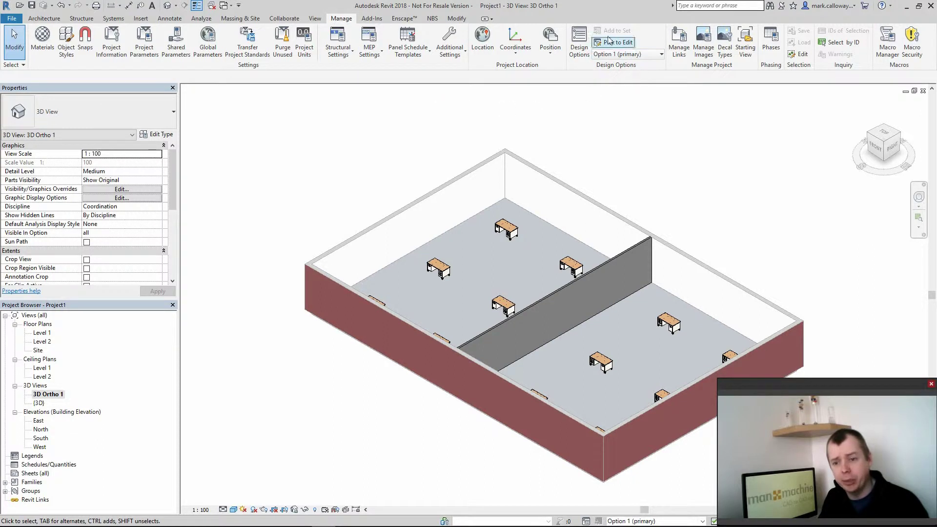
Switch the design option being edited to Option 2.
click(646, 55)
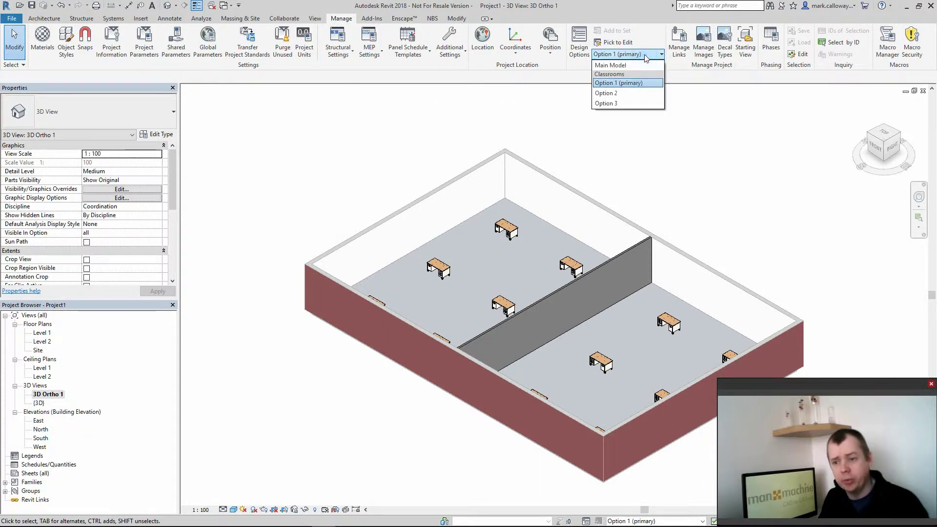
click(630, 93)
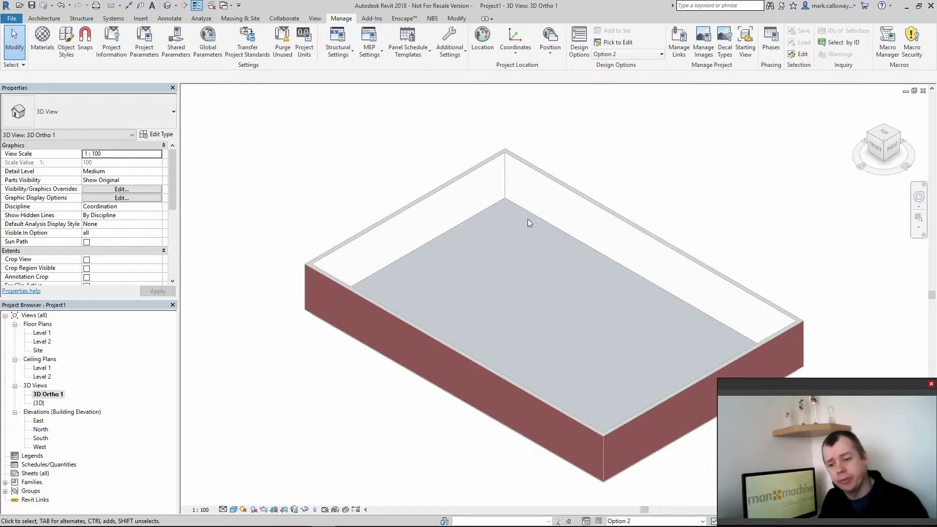
On Level 1, draw a horizontal wall from the room's left side to its right side.
double_click(47, 335)
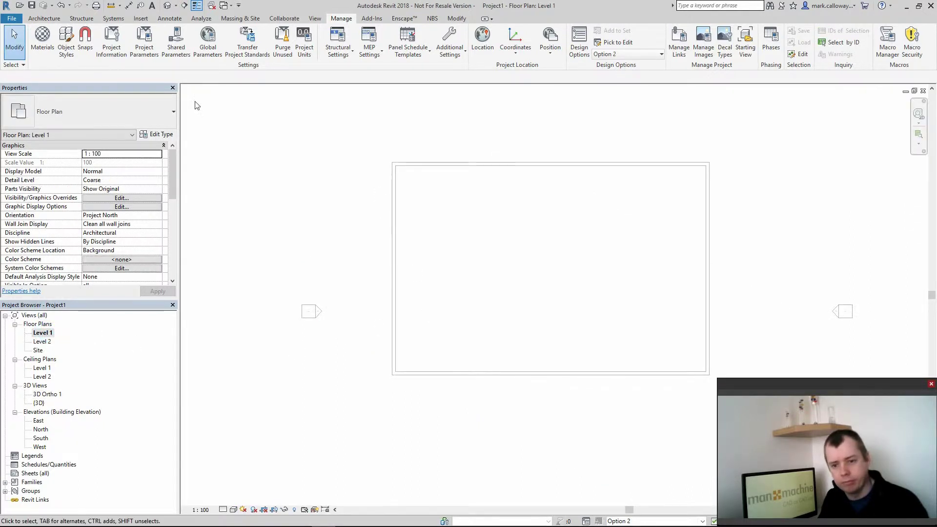
click(44, 18)
click(42, 39)
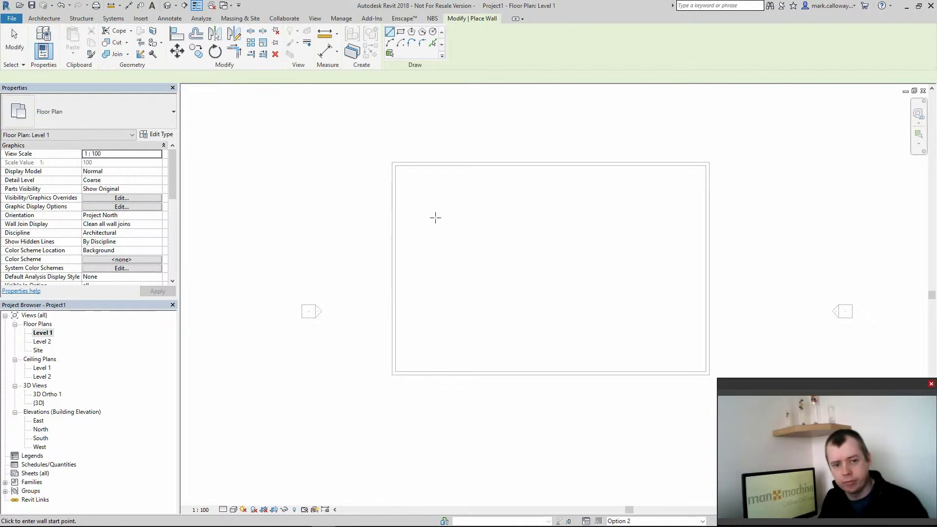
click(393, 267)
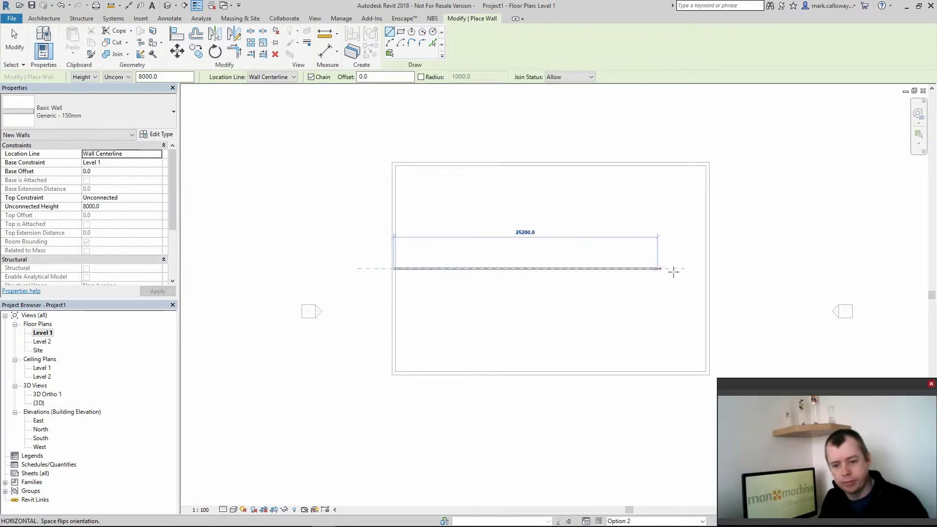
click(706, 268)
key(Escape)
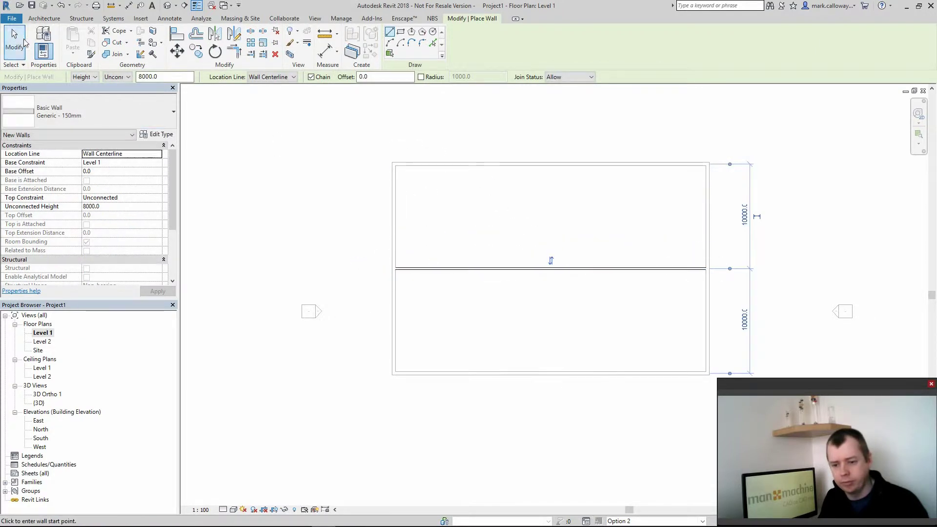
click(22, 41)
Place a column of four upright desks, two above and two below the new wall.
click(117, 36)
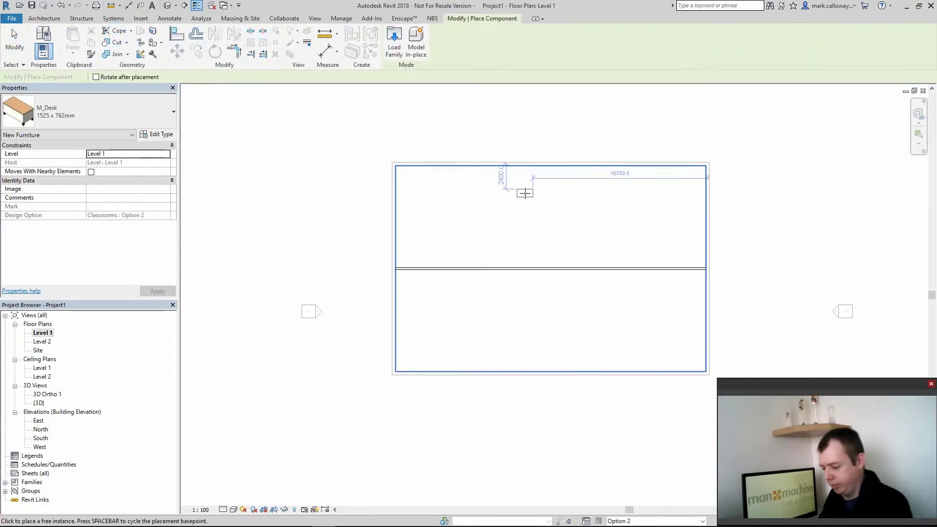
key(space)
click(431, 189)
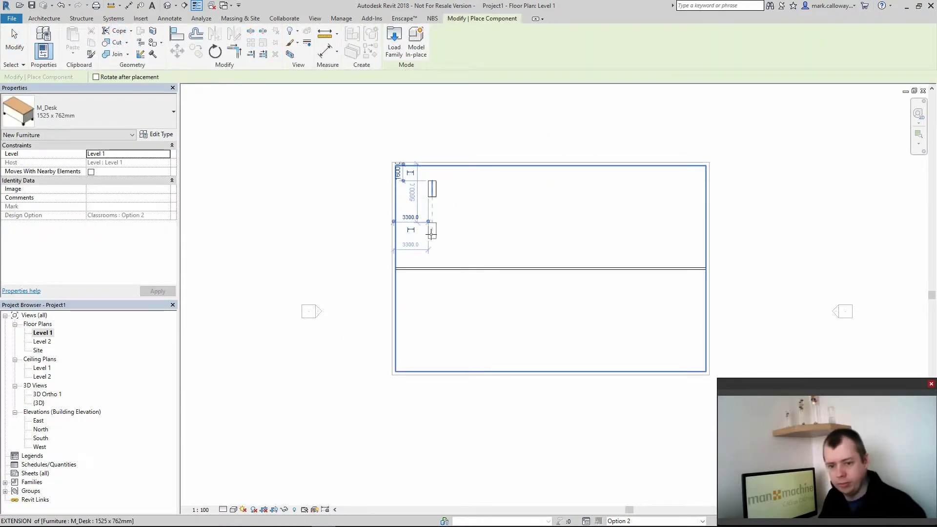
click(432, 234)
click(432, 293)
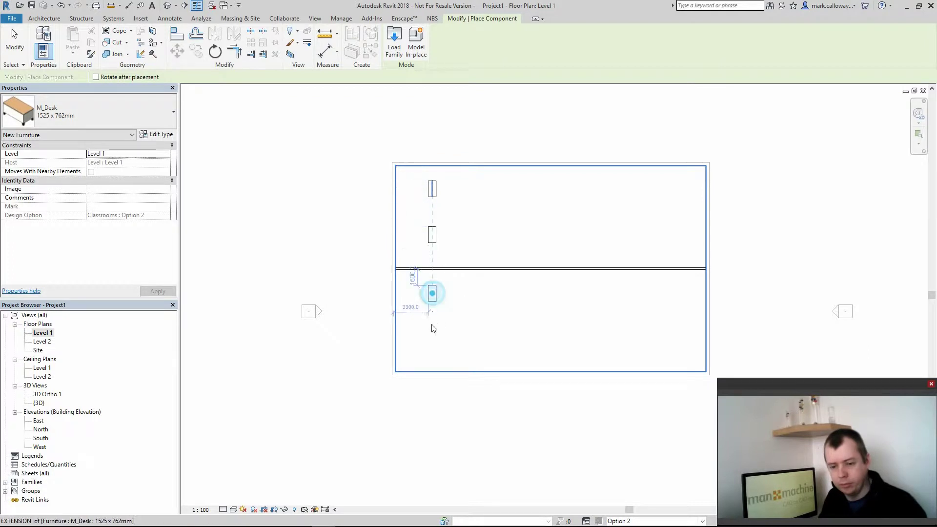
click(432, 337)
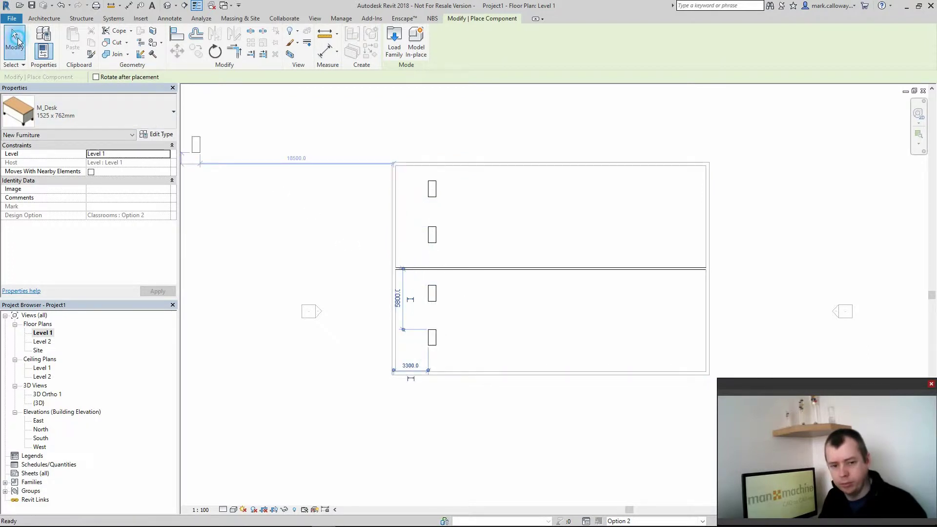
click(17, 41)
click(431, 338)
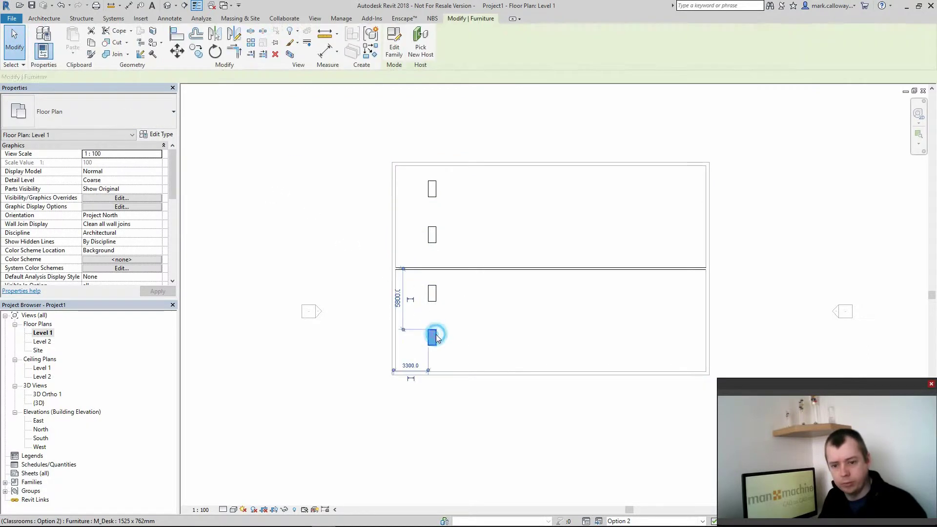
Array the column of four desks into 8 evenly spaced columns across the room.
ctrl+click(431, 234)
ctrl+click(432, 293)
ctrl+click(432, 189)
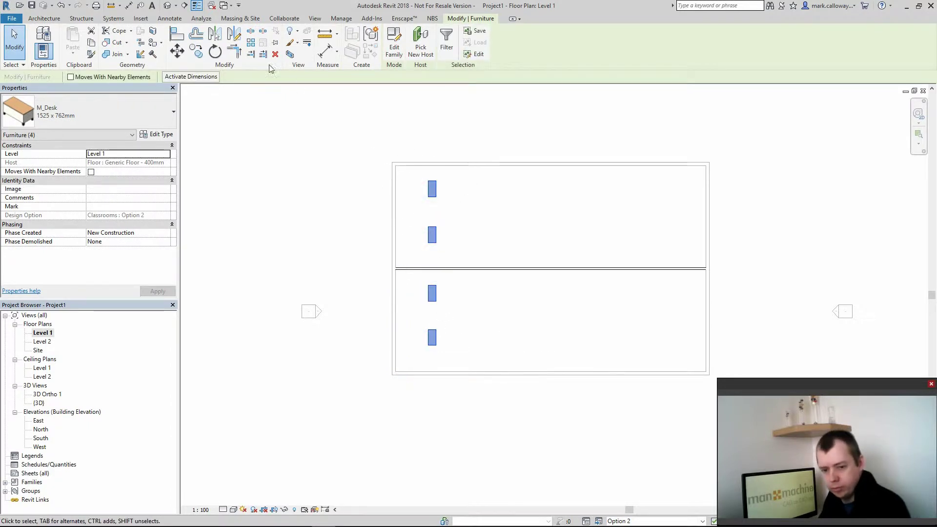
click(251, 42)
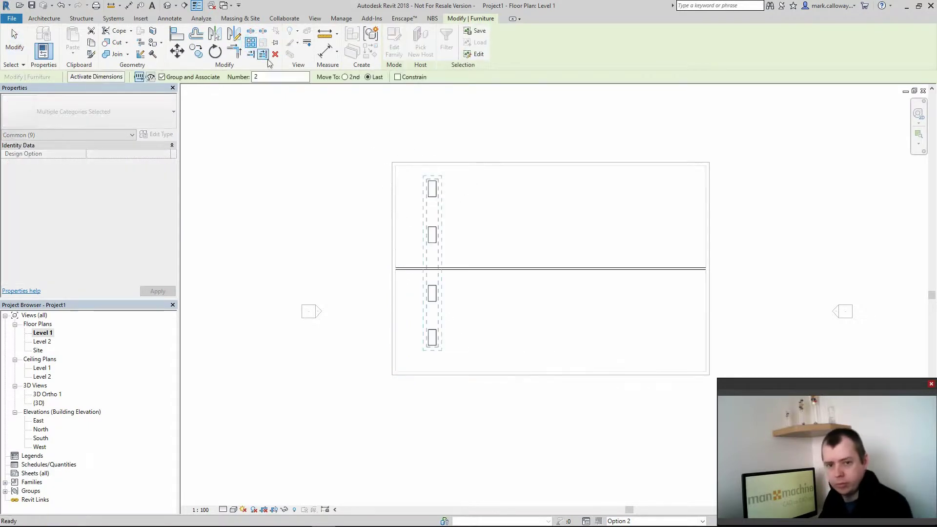
double_click(294, 76)
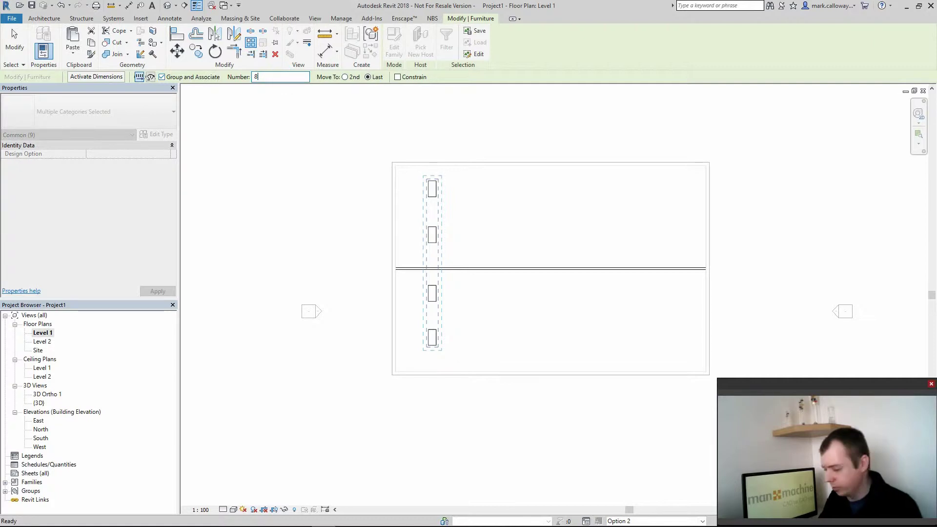
click(433, 196)
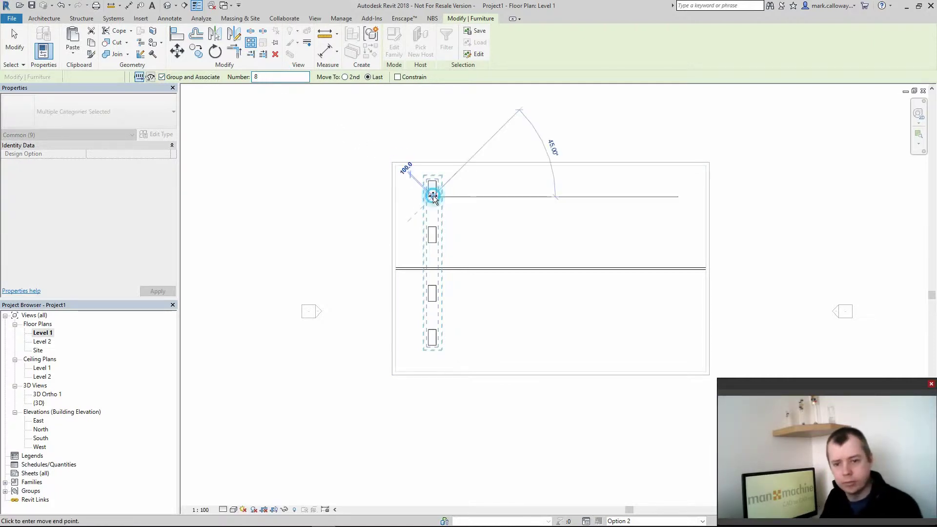
click(674, 197)
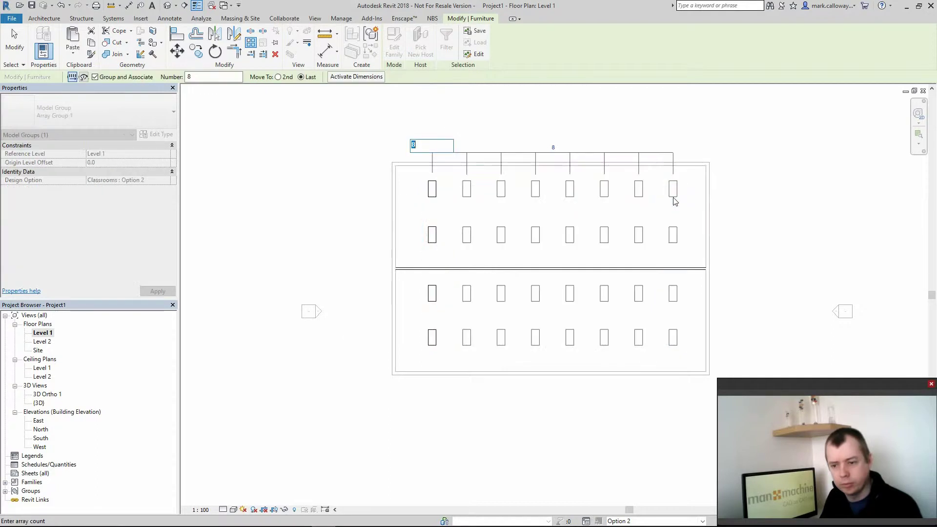
key(Return)
click(254, 341)
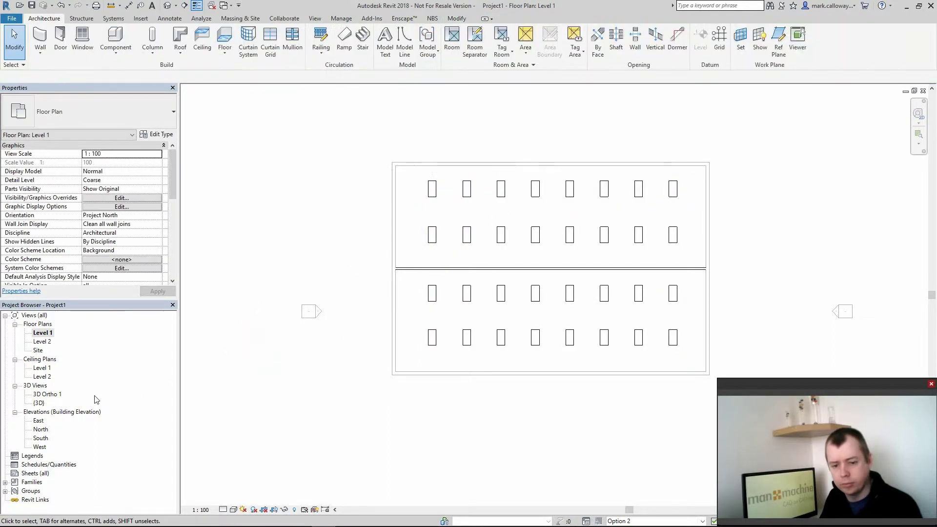
In 3D Ortho 1, set the dividing wall's Top Constraint to 'Up to level: Level 2'.
double_click(53, 395)
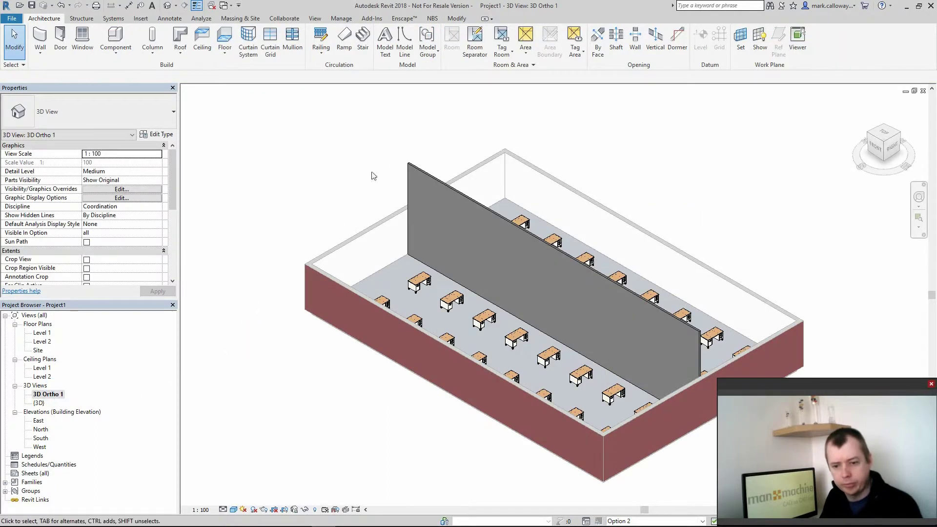
click(421, 170)
click(146, 197)
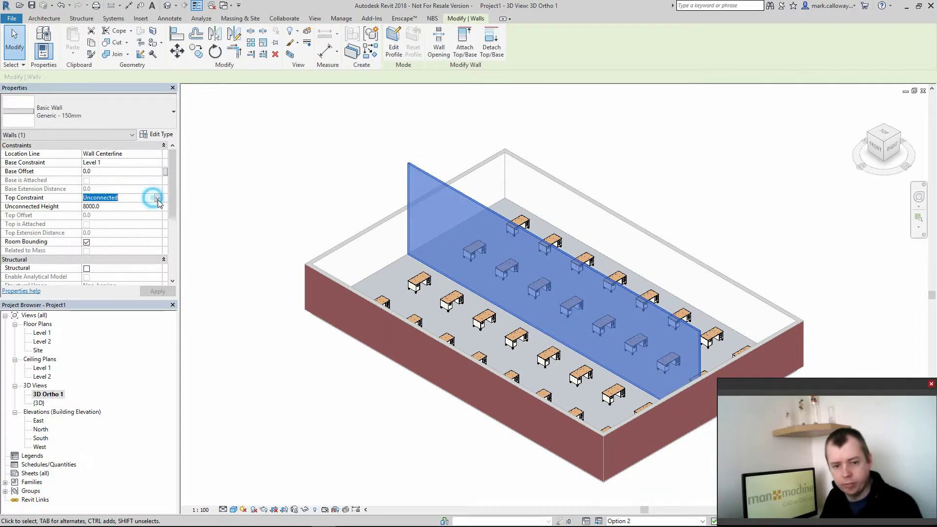
click(157, 197)
click(135, 224)
click(324, 184)
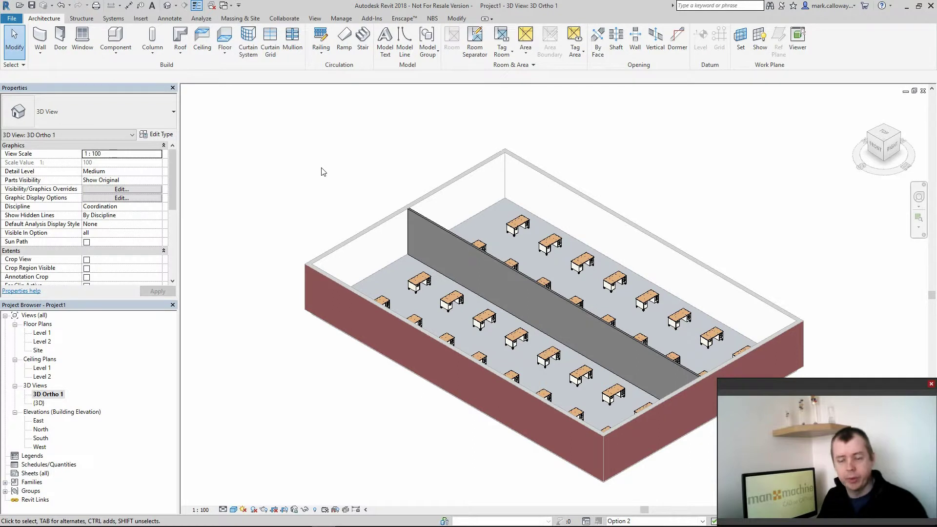
Compare layouts by switching between Option 1 (primary) and Option 2, ending on Option 2.
click(341, 18)
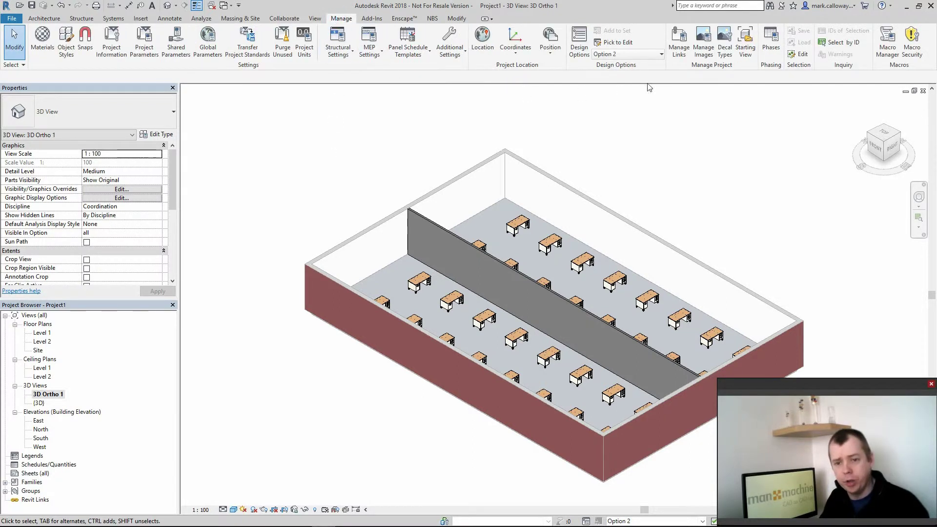
click(650, 57)
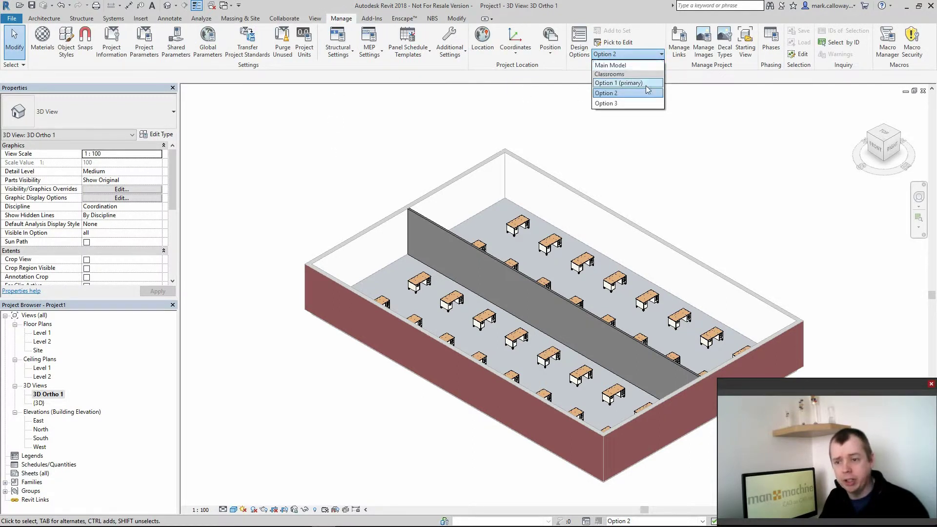
click(647, 84)
click(643, 54)
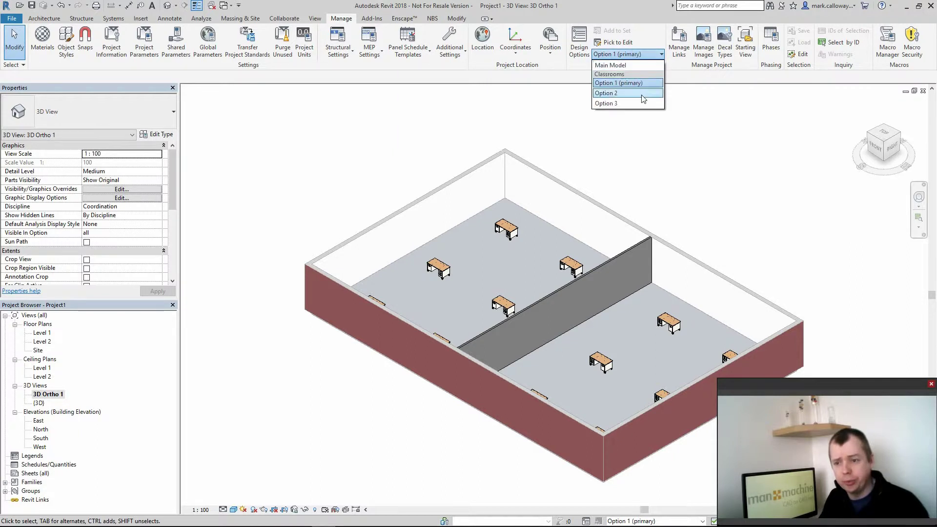
click(642, 97)
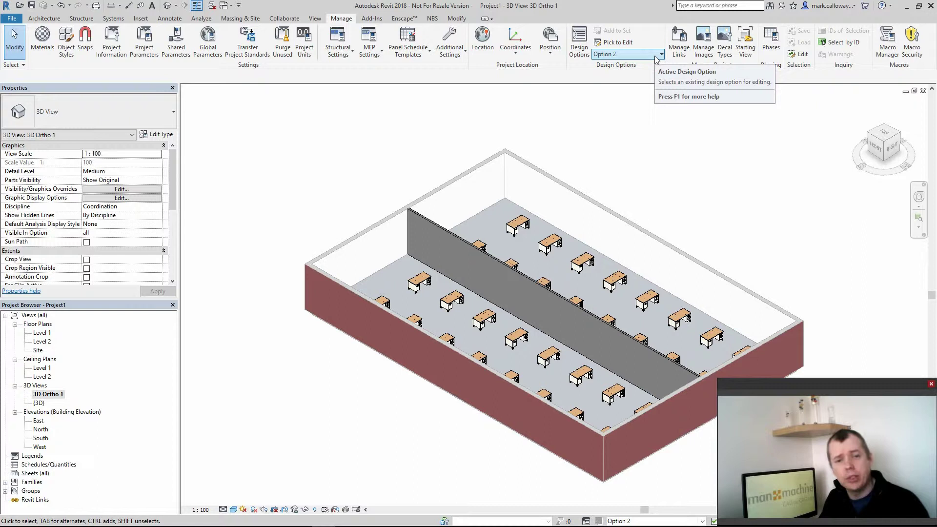
click(655, 55)
click(634, 88)
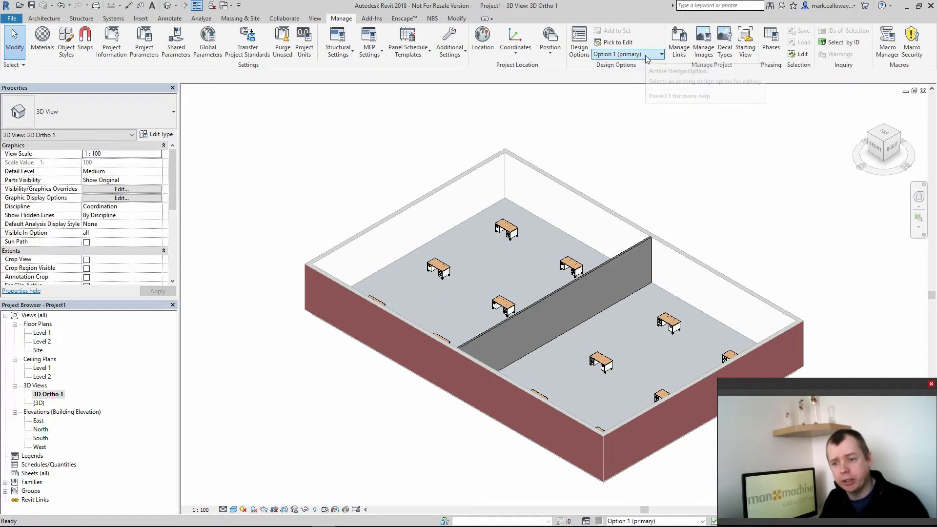
click(652, 55)
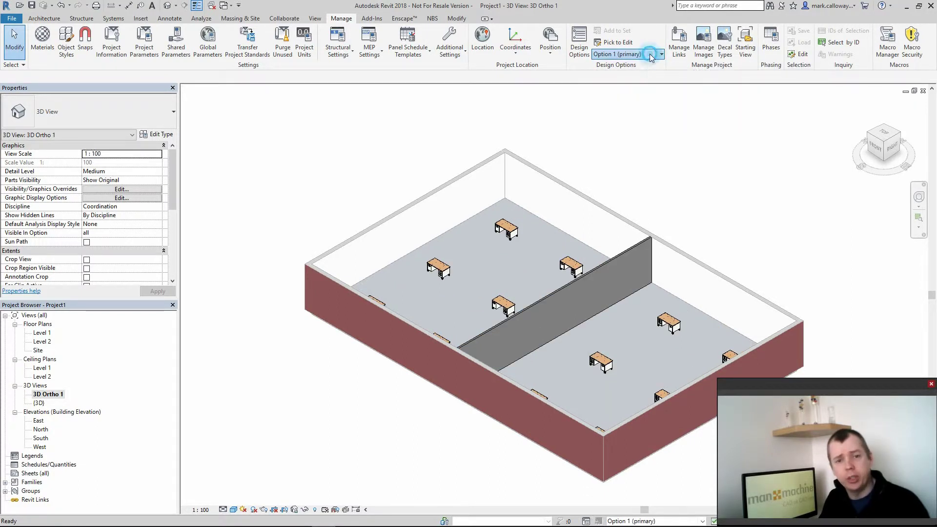
click(642, 91)
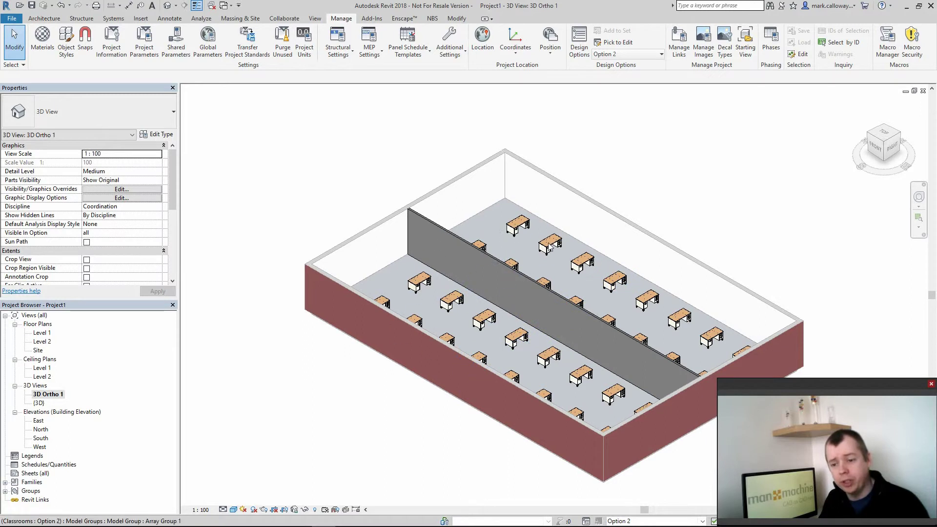
Finish editing, make Option 2 primary, and accept the Classrooms set's primary option.
click(581, 41)
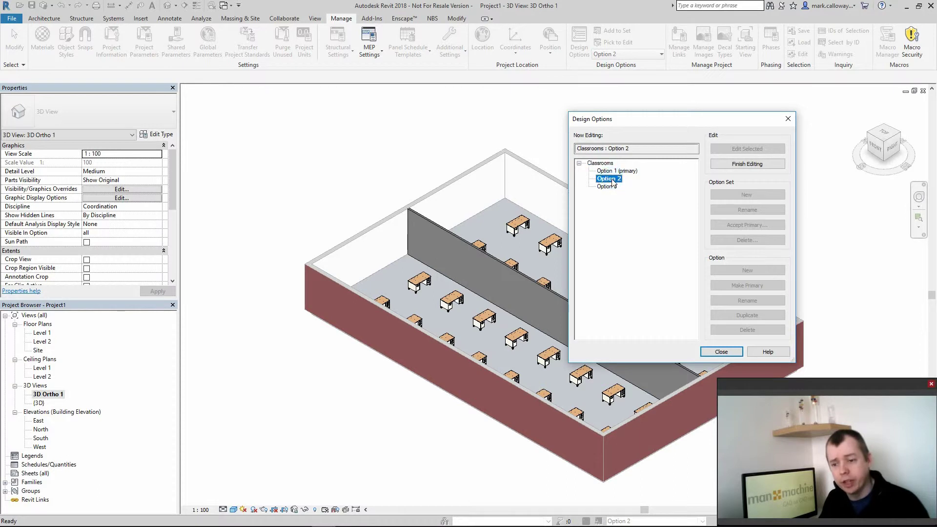
click(756, 165)
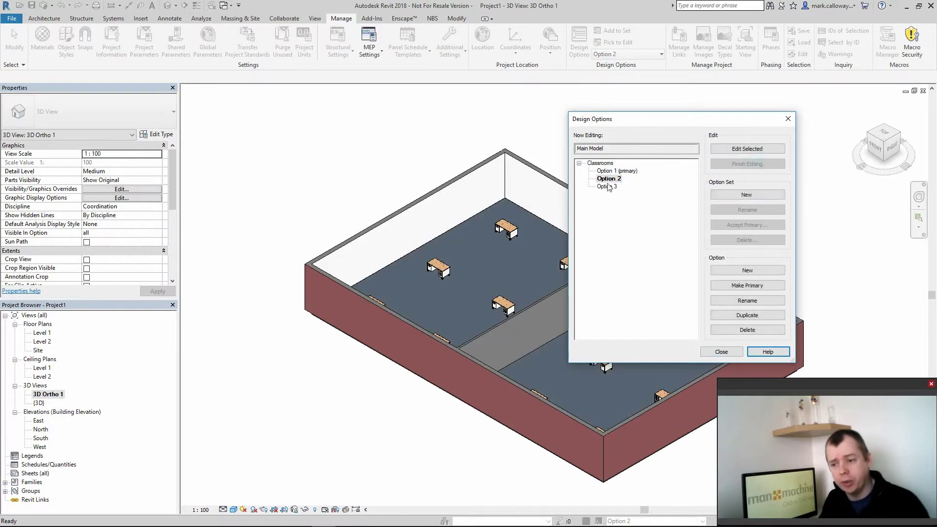
click(761, 286)
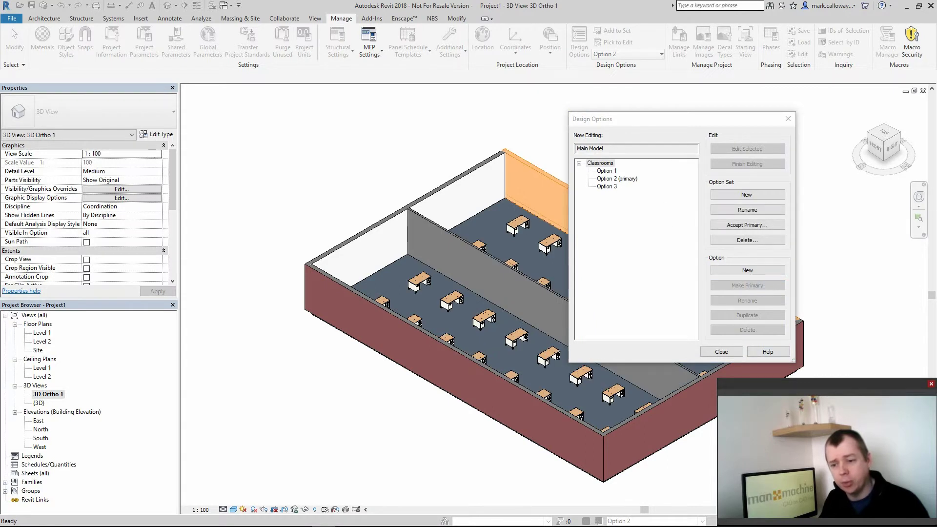
click(606, 164)
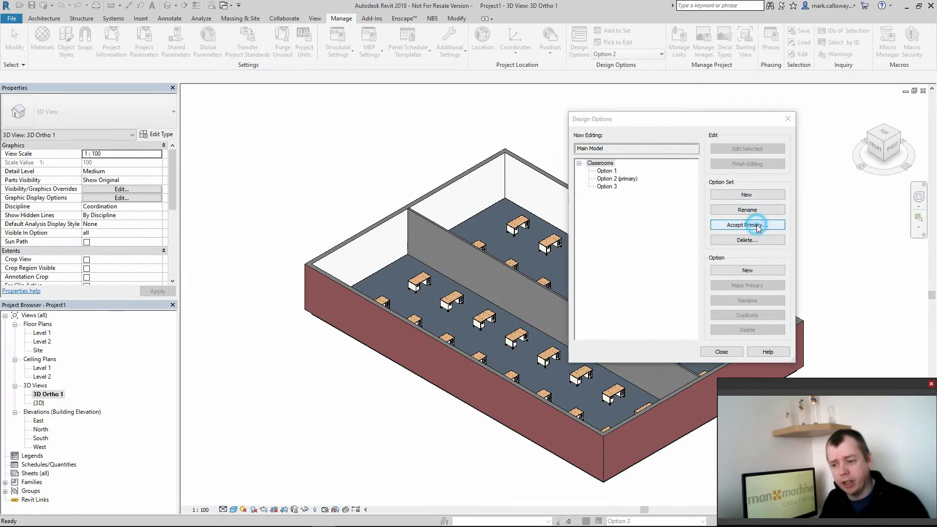
click(747, 239)
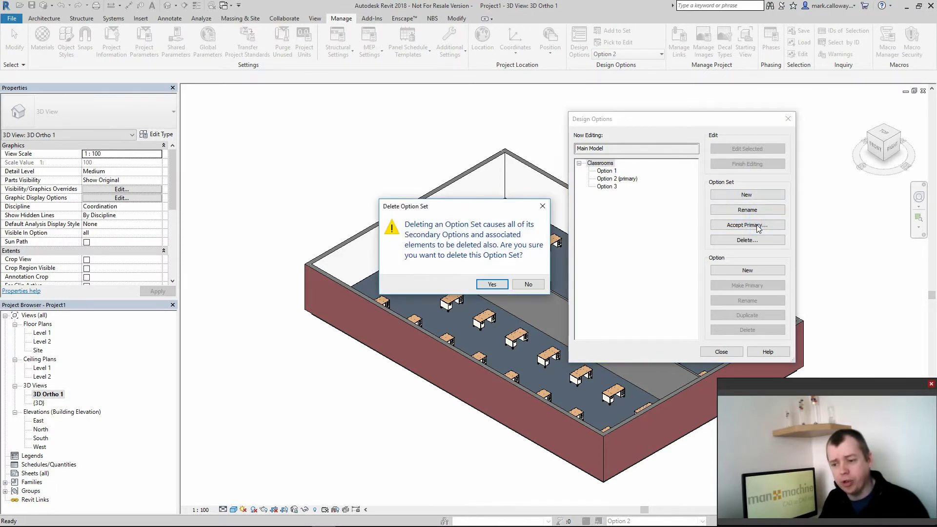
Confirm deleting the Classrooms option set and close the Design Options dialog.
click(491, 285)
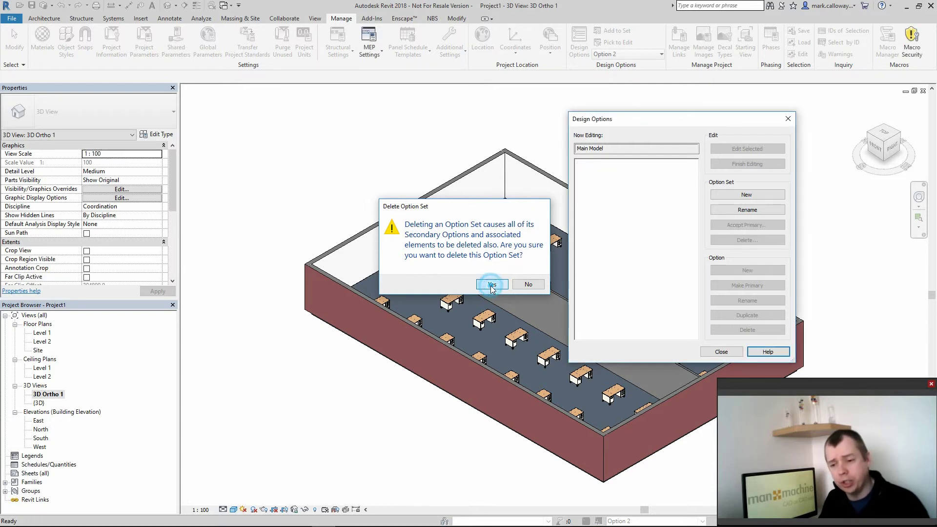
click(723, 352)
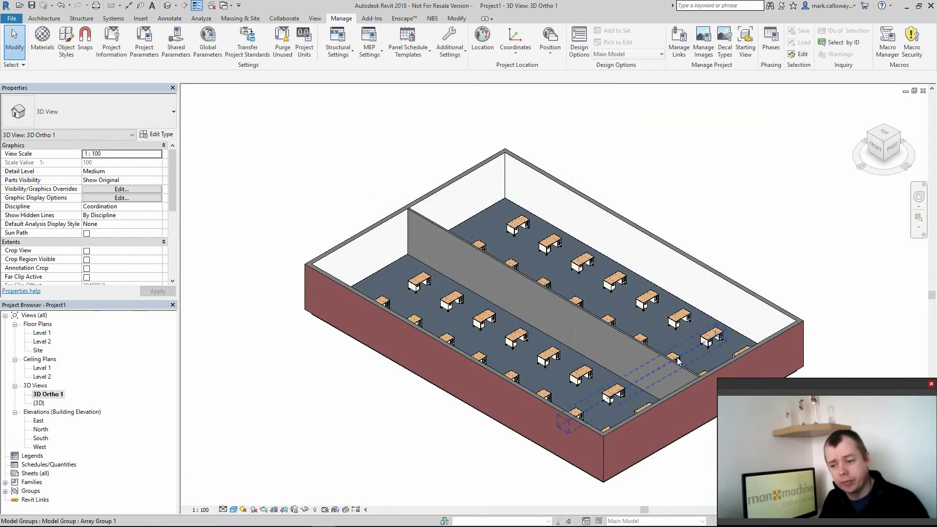